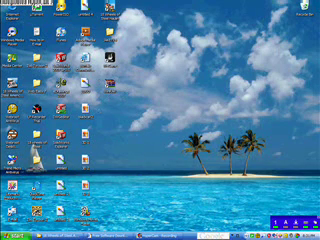
Search CNET Download.com for winrar in Internet Explorer.
{"action": "key", "text": "super"}
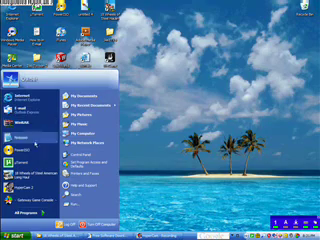
{"action": "key", "text": "Escape"}
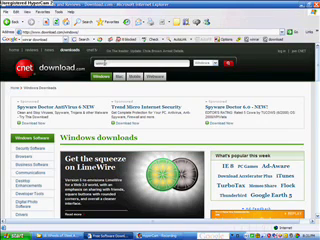
{"action": "key", "text": "Return"}
{"action": "scroll", "coordinate": [100, 160], "scroll_direction": "down", "scroll_amount": 3}
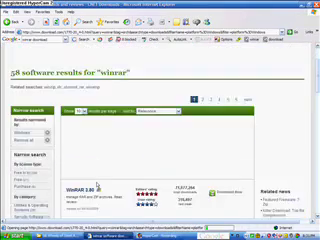
{"action": "scroll", "coordinate": [98, 180], "scroll_direction": "down", "scroll_amount": 3}
{"action": "scroll", "coordinate": [90, 120], "scroll_direction": "down", "scroll_amount": 2}
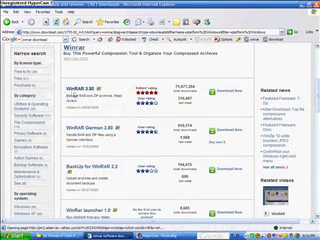
View the WinRAR 3.80 download listing, then go back to the previous pages.
{"action": "left_click", "coordinate": [95, 90]}
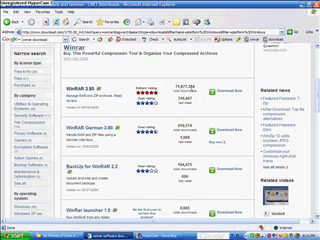
{"action": "scroll", "coordinate": [172, 135], "scroll_direction": "down", "scroll_amount": 3}
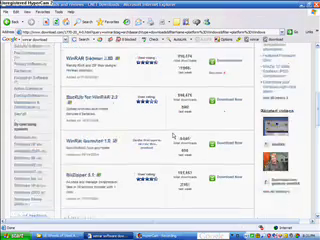
{"action": "scroll", "coordinate": [172, 135], "scroll_direction": "up", "scroll_amount": 4}
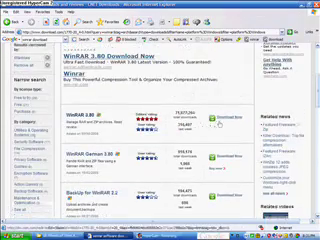
{"action": "left_click", "coordinate": [21, 22]}
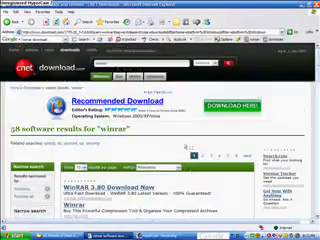
{"action": "left_click", "coordinate": [8, 22]}
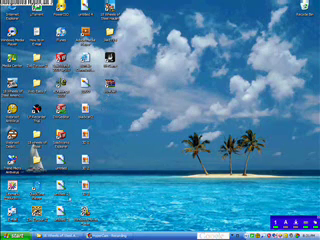
Glance at the game's download folder, close it, and bring up uTorrent.
{"action": "double_click", "coordinate": [12, 58]}
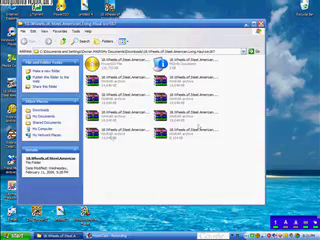
{"action": "left_click", "coordinate": [258, 24]}
{"action": "left_click", "coordinate": [10, 234]}
{"action": "left_click", "coordinate": [36, 172]}
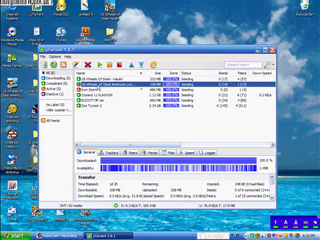
Open the 18 Wheels of Steel torrent's containing folder and select all eight files.
{"action": "right_click", "coordinate": [97, 84]}
{"action": "left_click", "coordinate": [110, 95]}
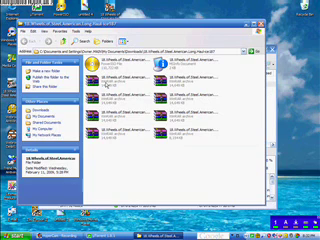
{"action": "key", "text": "ctrl+a"}
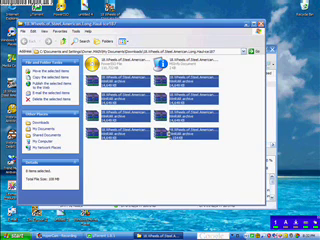
Extract the selected archive parts with WinRAR's Extract files... into the desktop folder.
{"action": "right_click", "coordinate": [172, 16]}
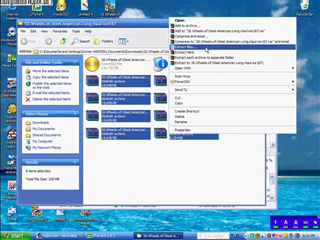
{"action": "left_click", "coordinate": [205, 48]}
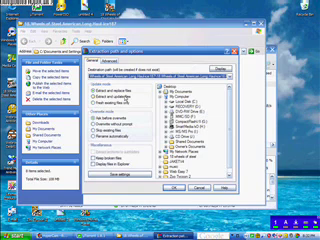
{"action": "scroll", "coordinate": [200, 130], "scroll_direction": "down", "scroll_amount": 2}
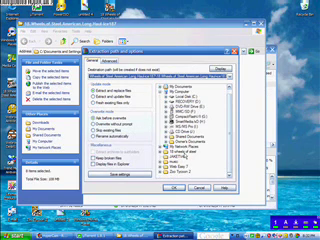
{"action": "left_click", "coordinate": [175, 187]}
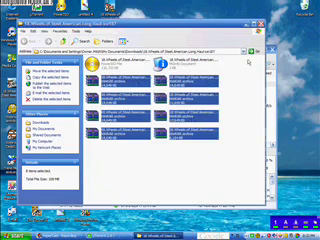
Close the download folder, open the desktop 18 wheels of steel folder, and select the archive parts.
{"action": "left_click", "coordinate": [259, 24]}
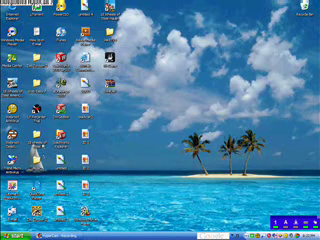
{"action": "double_click", "coordinate": [11, 36]}
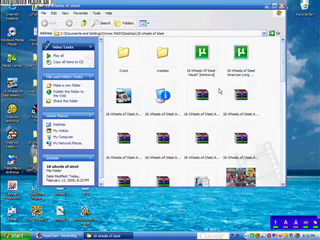
{"action": "scroll", "coordinate": [200, 110], "scroll_direction": "down", "scroll_amount": 1}
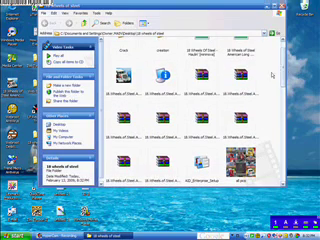
{"action": "left_click", "coordinate": [201, 80]}
{"action": "left_click_drag", "start_coordinate": [213, 92], "coordinate": [250, 120]}
{"action": "left_click", "coordinate": [255, 118]}
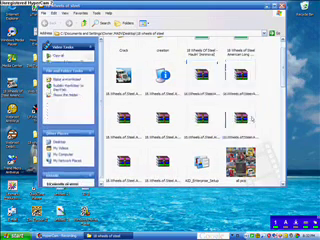
{"action": "left_click", "coordinate": [201, 80]}
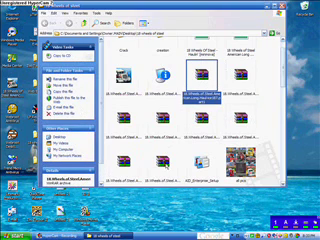
{"action": "left_click", "coordinate": [163, 158], "text": "shift"}
Bring up the WinRAR actions menu for the selected parts, then dismiss it unused.
{"action": "right_click", "coordinate": [167, 158]}
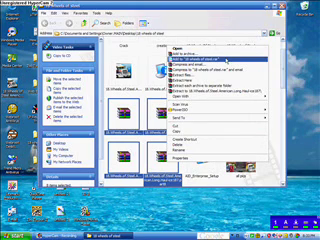
{"action": "left_click", "coordinate": [228, 59]}
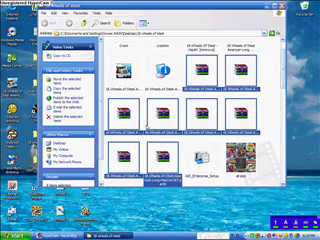
Close the folder window, launch WinRAR, open 18 wheels of steel, and select its part archives.
{"action": "key", "text": "alt+F4"}
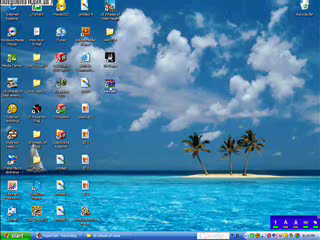
{"action": "double_click", "coordinate": [110, 87]}
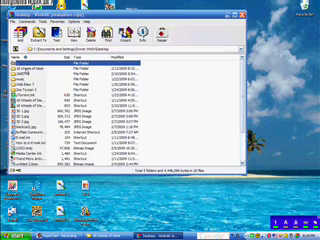
{"action": "scroll", "coordinate": [33, 75], "scroll_direction": "down", "scroll_amount": 3}
{"action": "scroll", "coordinate": [33, 80], "scroll_direction": "down", "scroll_amount": 3}
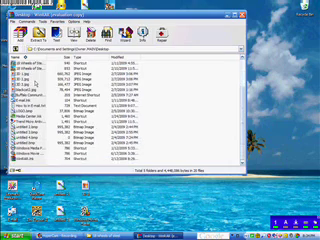
{"action": "scroll", "coordinate": [33, 160], "scroll_direction": "up", "scroll_amount": 3}
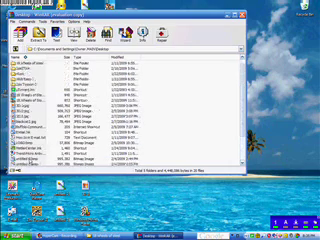
{"action": "scroll", "coordinate": [33, 160], "scroll_direction": "up", "scroll_amount": 3}
{"action": "double_click", "coordinate": [28, 68]}
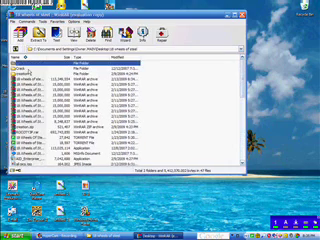
{"action": "left_click", "coordinate": [30, 80]}
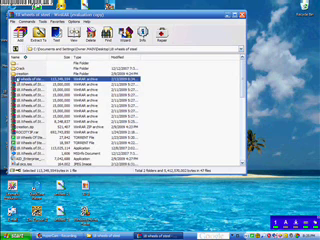
{"action": "left_click_drag", "start_coordinate": [30, 79], "coordinate": [22, 120]}
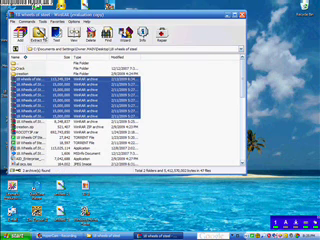
Cancel the Extract To settings, then look through the Commands, Favorites and Options menus.
{"action": "left_click", "coordinate": [36, 36]}
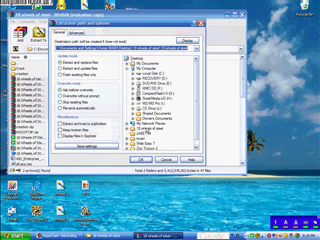
{"action": "left_click", "coordinate": [188, 158]}
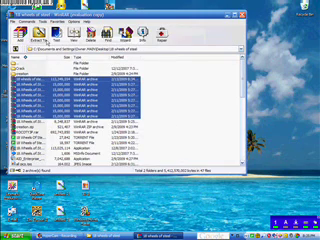
{"action": "left_click", "coordinate": [22, 21]}
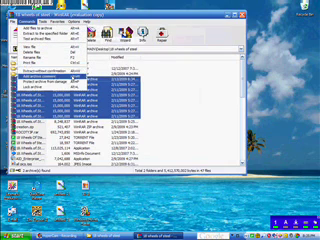
{"action": "left_click", "coordinate": [76, 88]}
{"action": "mouse_move", "coordinate": [97, 20]}
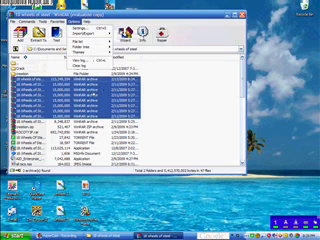
Dismiss the file context menu and select the first through last part archives.
{"action": "right_click", "coordinate": [72, 101]}
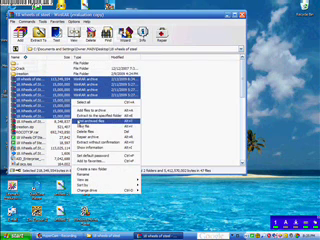
{"action": "left_click", "coordinate": [80, 125]}
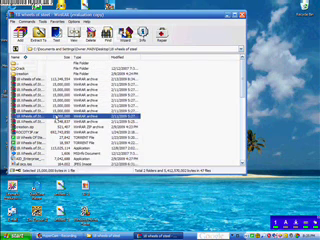
{"action": "left_click", "coordinate": [40, 79]}
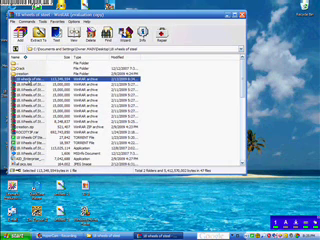
{"action": "left_click", "coordinate": [22, 122], "text": "shift"}
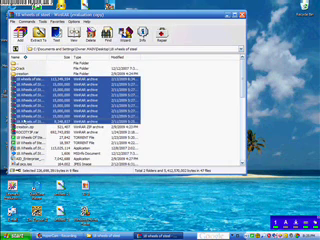
Add the eight selected part archives to a new RAR archive with default settings.
{"action": "left_click", "coordinate": [20, 36]}
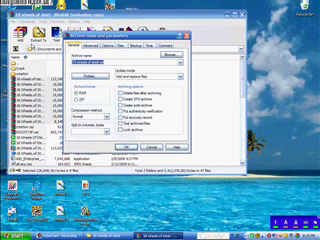
{"action": "left_click", "coordinate": [125, 148]}
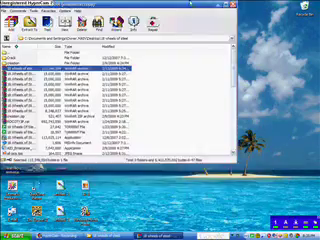
{"action": "left_click_drag", "start_coordinate": [190, 4], "coordinate": [157, 17]}
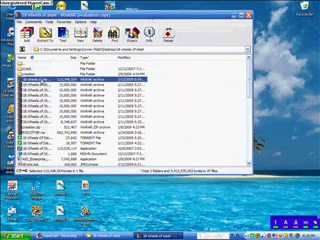
Extract the last part archive into 18 wheels of steel, approving Yes to All replacements.
{"action": "left_click", "coordinate": [60, 122]}
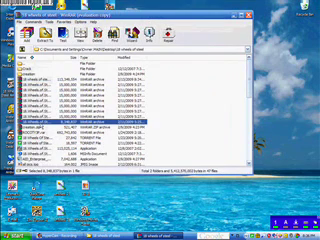
{"action": "right_click", "coordinate": [42, 122]}
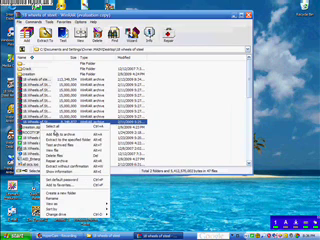
{"action": "left_click", "coordinate": [44, 34]}
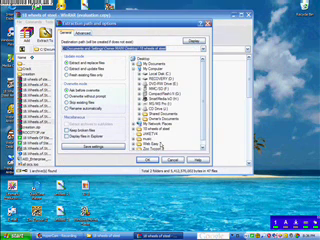
{"action": "left_click", "coordinate": [155, 128]}
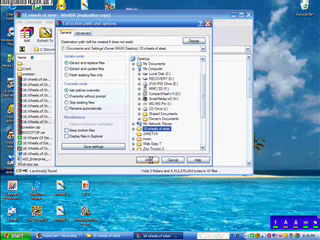
{"action": "left_click", "coordinate": [151, 160]}
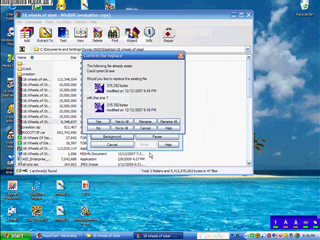
{"action": "left_click", "coordinate": [99, 127]}
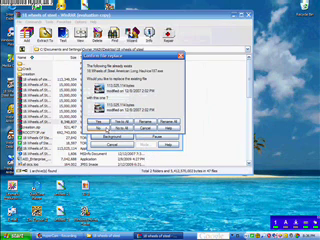
{"action": "left_click", "coordinate": [99, 128]}
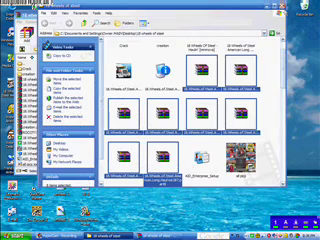
Preview two part archives in WinRAR, closing each, then open the part1 archive.
{"action": "left_click", "coordinate": [196, 70]}
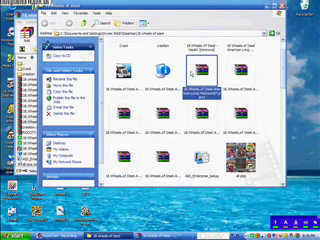
{"action": "double_click", "coordinate": [196, 70]}
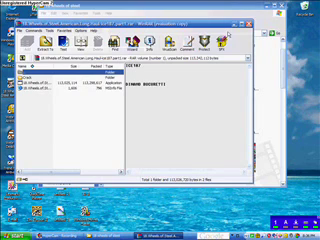
{"action": "left_click", "coordinate": [62, 6]}
{"action": "left_click", "coordinate": [239, 70]}
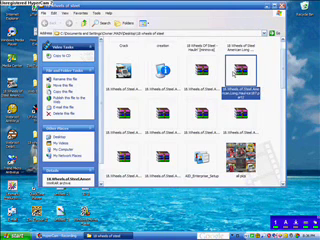
{"action": "double_click", "coordinate": [239, 70]}
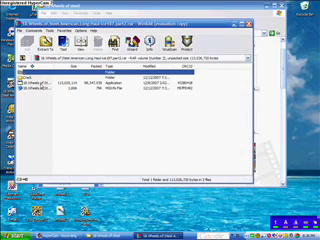
{"action": "left_click", "coordinate": [63, 6]}
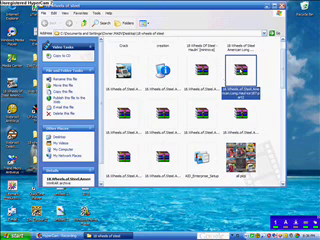
{"action": "left_click", "coordinate": [200, 70]}
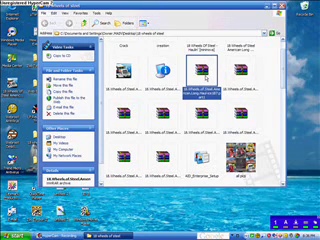
{"action": "double_click", "coordinate": [202, 72]}
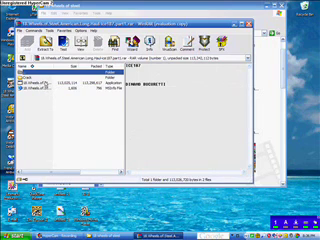
{"action": "double_click", "coordinate": [45, 86]}
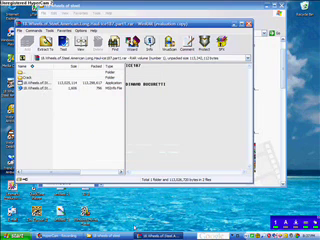
{"action": "left_click", "coordinate": [72, 83]}
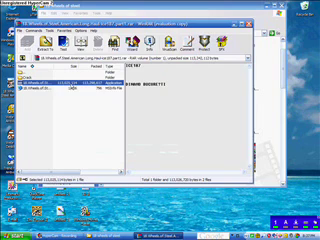
{"action": "left_click", "coordinate": [31, 40]}
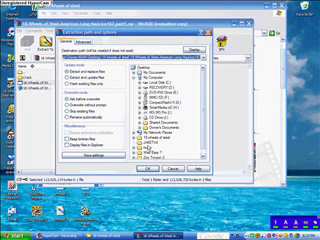
{"action": "key", "text": "Return"}
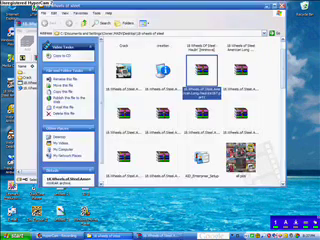
{"action": "scroll", "coordinate": [118, 124], "scroll_direction": "down", "scroll_amount": 2}
{"action": "scroll", "coordinate": [118, 124], "scroll_direction": "down", "scroll_amount": 2}
{"action": "scroll", "coordinate": [118, 124], "scroll_direction": "down", "scroll_amount": 2}
{"action": "scroll", "coordinate": [118, 124], "scroll_direction": "down", "scroll_amount": 2}
{"action": "scroll", "coordinate": [118, 124], "scroll_direction": "up", "scroll_amount": 2}
{"action": "scroll", "coordinate": [118, 124], "scroll_direction": "down", "scroll_amount": 2}
{"action": "scroll", "coordinate": [125, 135], "scroll_direction": "down", "scroll_amount": 2}
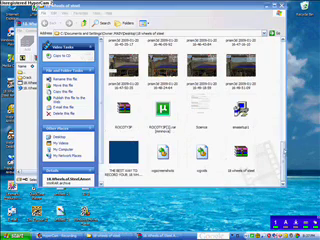
{"action": "scroll", "coordinate": [190, 120], "scroll_direction": "up", "scroll_amount": 2}
{"action": "scroll", "coordinate": [190, 120], "scroll_direction": "down", "scroll_amount": 4}
{"action": "scroll", "coordinate": [190, 120], "scroll_direction": "up", "scroll_amount": 3}
{"action": "scroll", "coordinate": [190, 120], "scroll_direction": "up", "scroll_amount": 3}
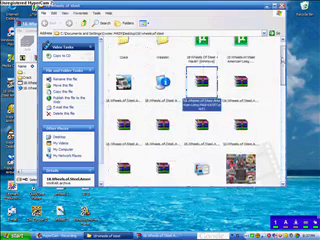
{"action": "scroll", "coordinate": [190, 120], "scroll_direction": "up", "scroll_amount": 1}
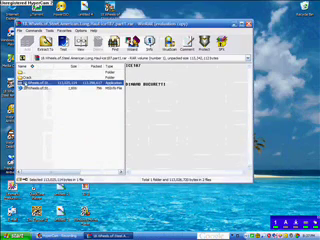
Extract the part1 game executable to the desktop game folder, replacing the existing copy.
{"action": "right_click", "coordinate": [40, 82]}
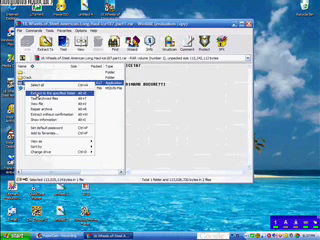
{"action": "left_click", "coordinate": [45, 92]}
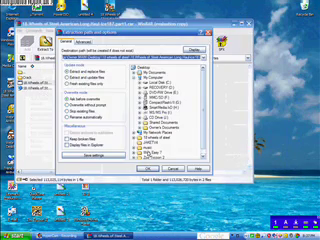
{"action": "left_click", "coordinate": [147, 169]}
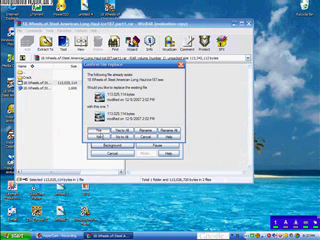
{"action": "left_click", "coordinate": [98, 131]}
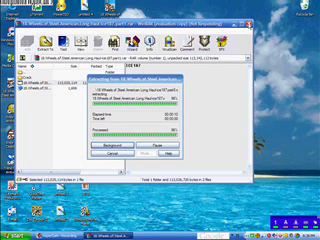
{"action": "left_click", "coordinate": [199, 146]}
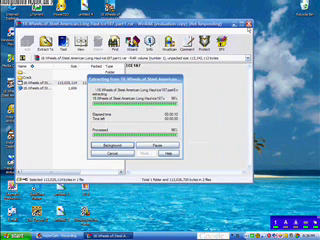